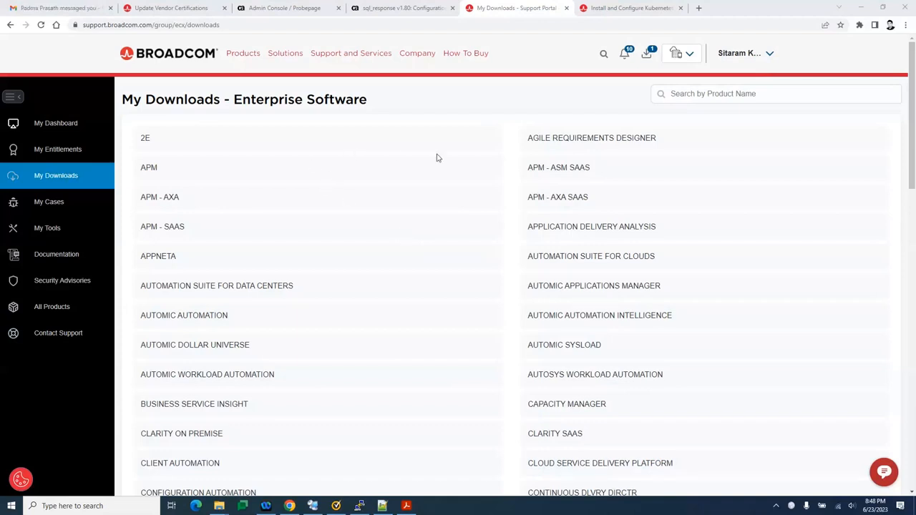
Search the enterprise software downloads by product name for Unified Infrastructure Management and open its product list
left_click(705, 95)
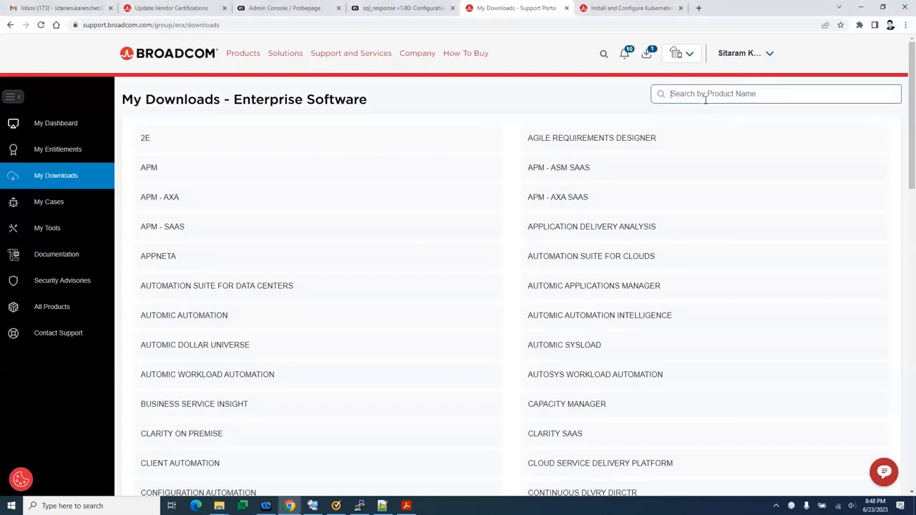
type("unified")
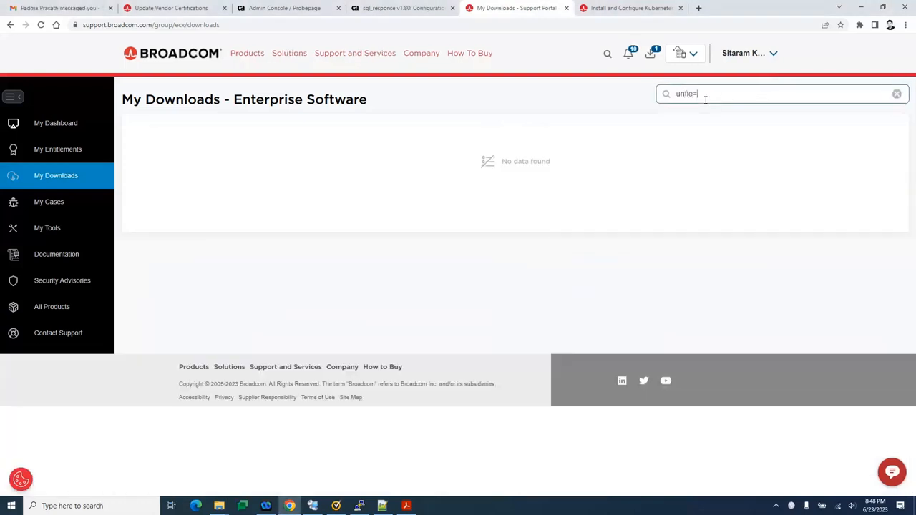
key("BackSpace")
key("BackSpace")
key("BackSpace")
key("BackSpace")
type("i")
left_click(670, 168)
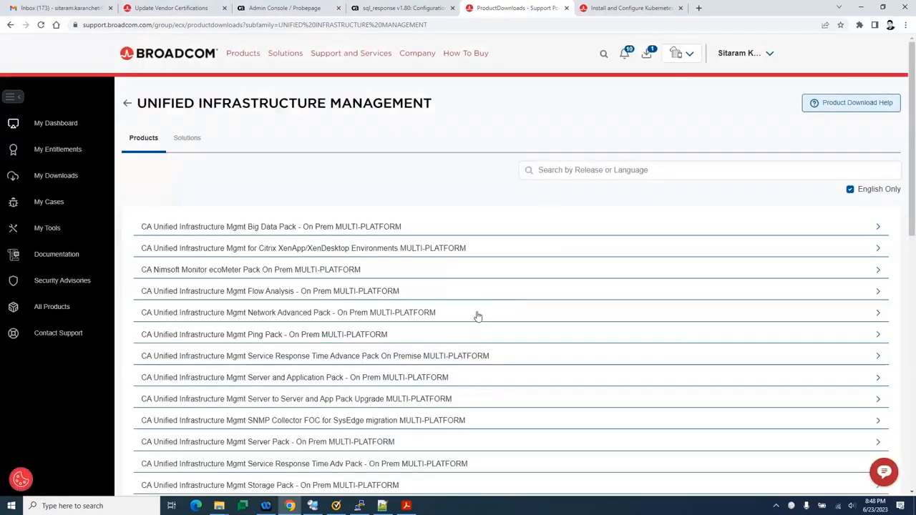
Expand DX Infrastructure Management MULTI-PLATFORM and open the Docker download instructions for release 20.4
scroll(471, 324, "down", 1)
scroll(471, 324, "down", 10)
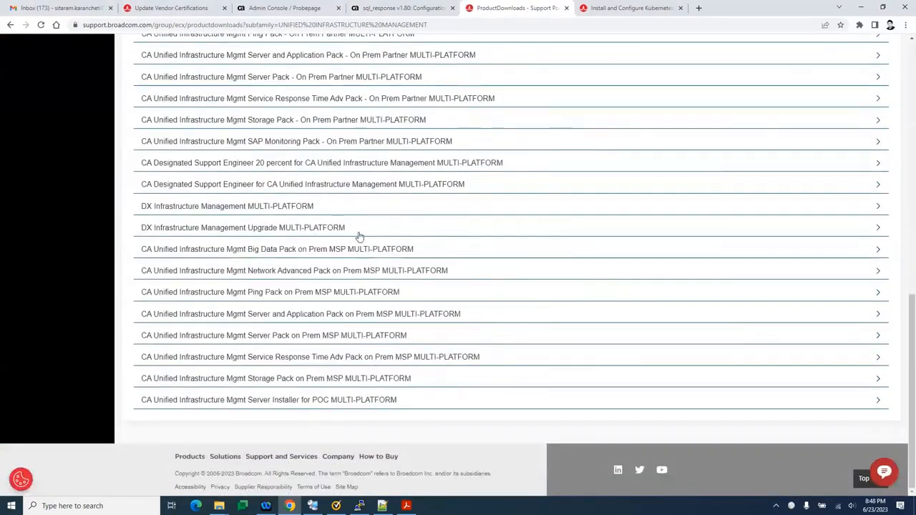
left_click(287, 209)
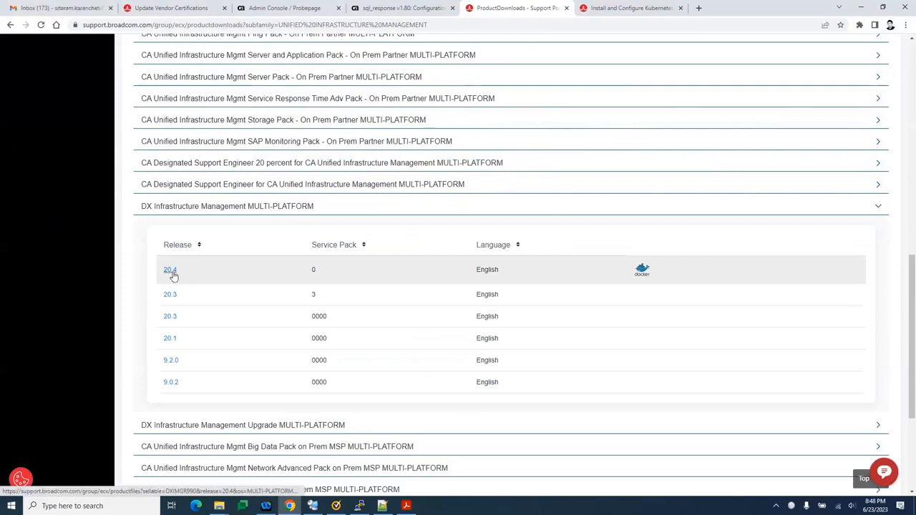
left_click(642, 273)
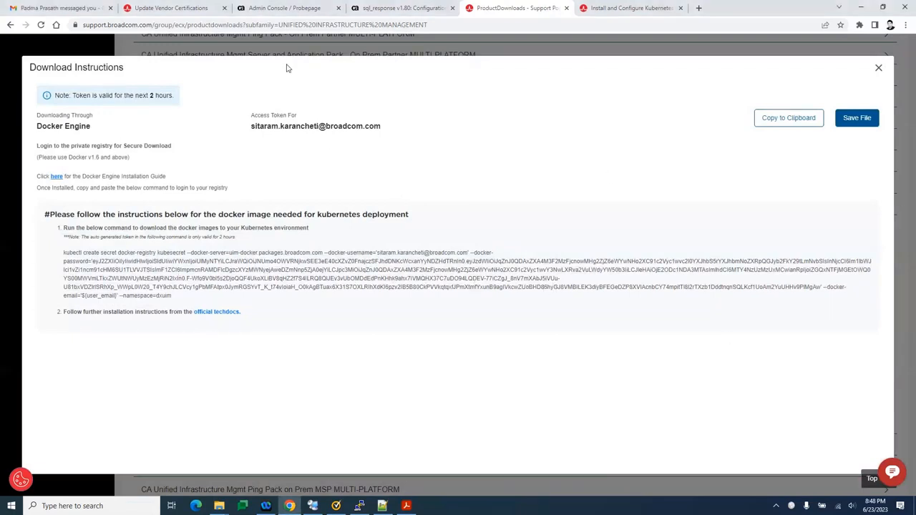
Switch to Notepad++ and review clusterinfo.yaml, marking the cluster type and the clusterinfo:1.0.0 and containerinfo:1.0.0 image names
left_click(382, 506)
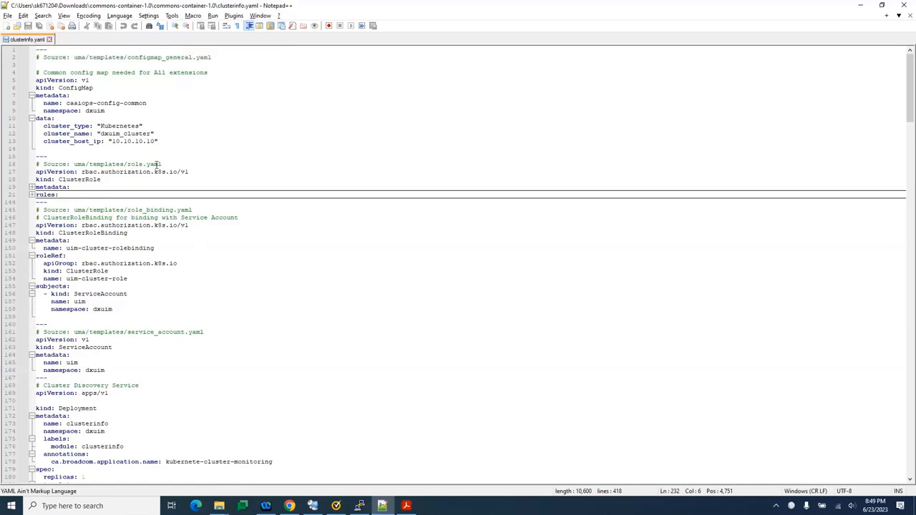
double_click(118, 127)
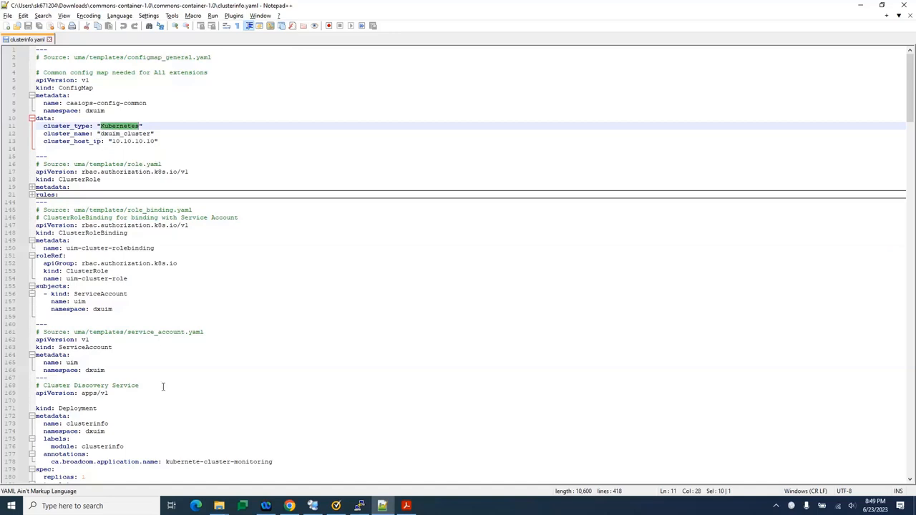
scroll(163, 386, "down", 6)
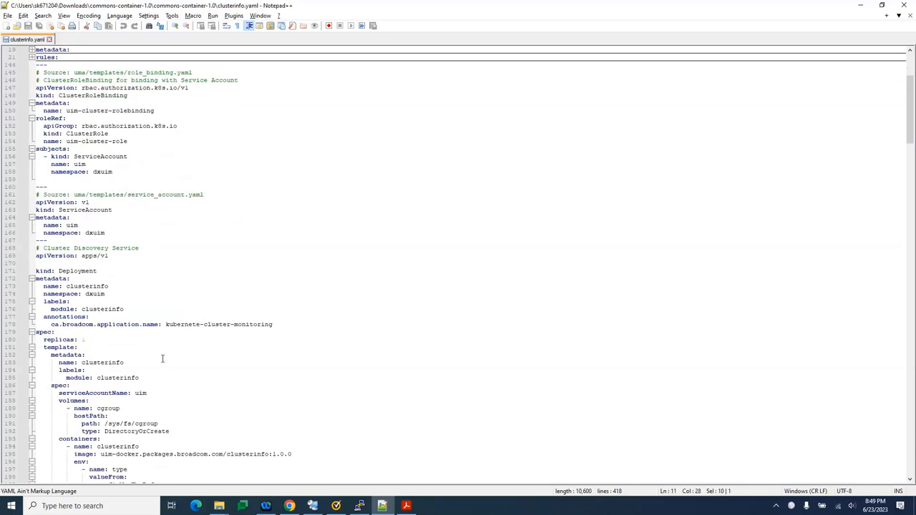
scroll(163, 356, "down", 6)
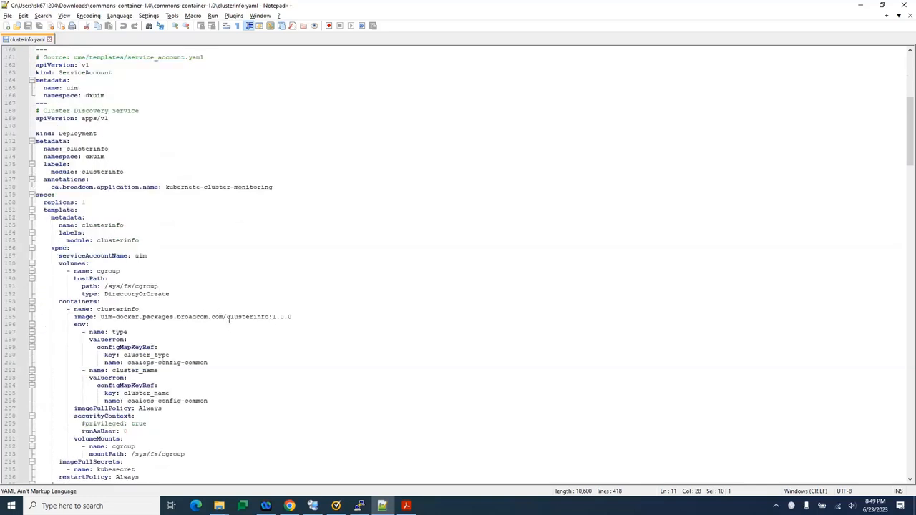
left_click_drag(226, 317, 299, 323)
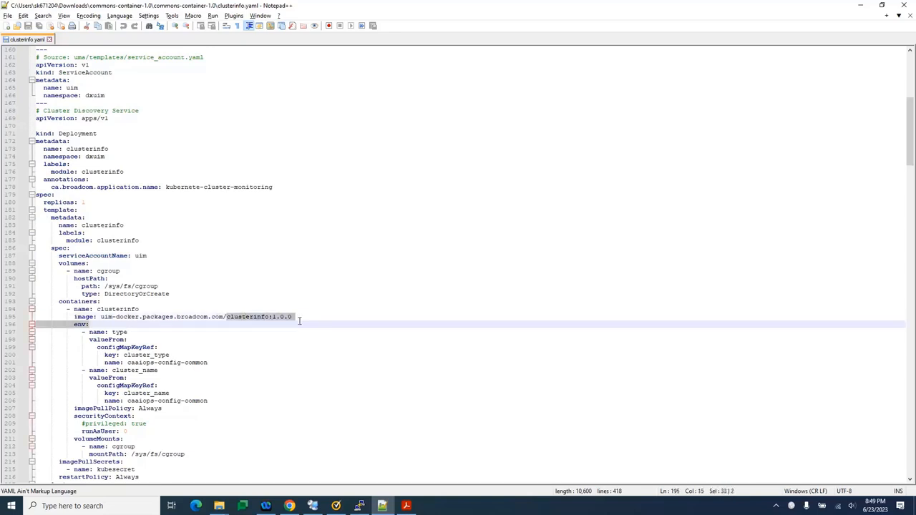
scroll(278, 345, "down", 16)
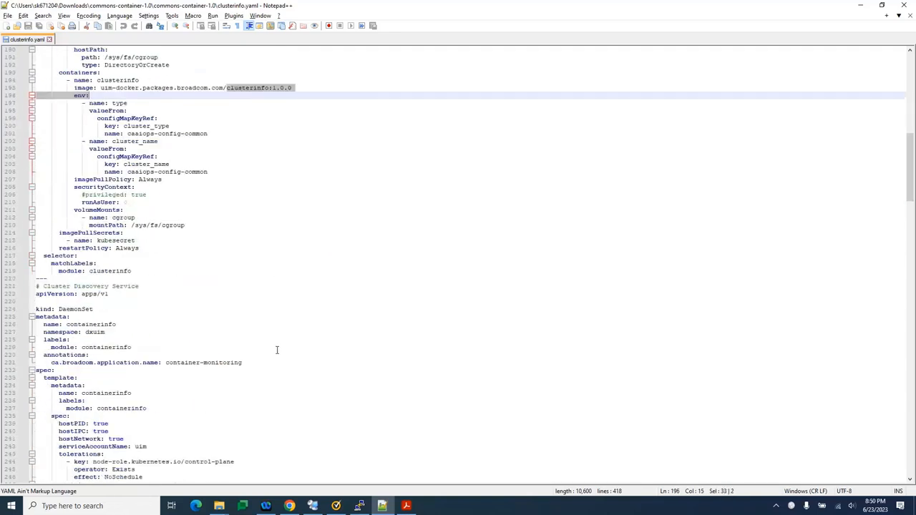
left_click_drag(226, 362, 300, 363)
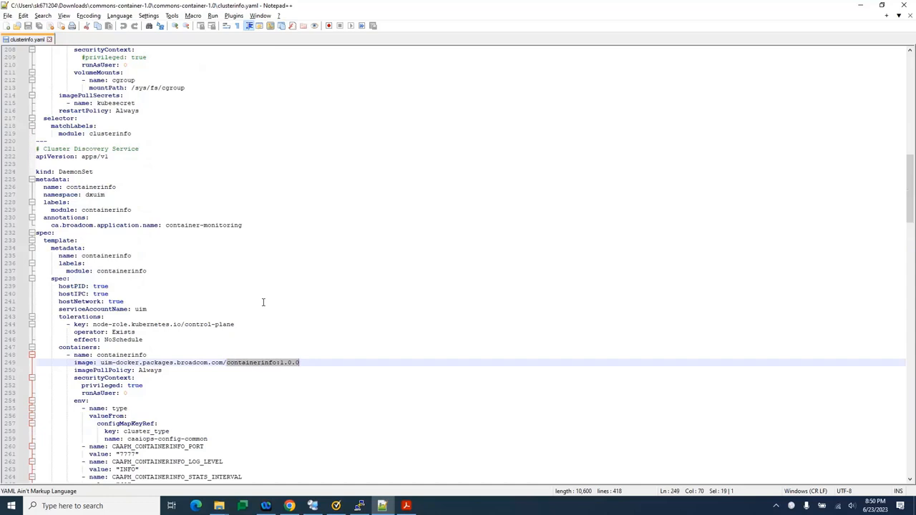
Switch to the root terminal and list the pods of all namespaces with kubectl get pods -o wide --all-namespaces
key("alt+Tab")
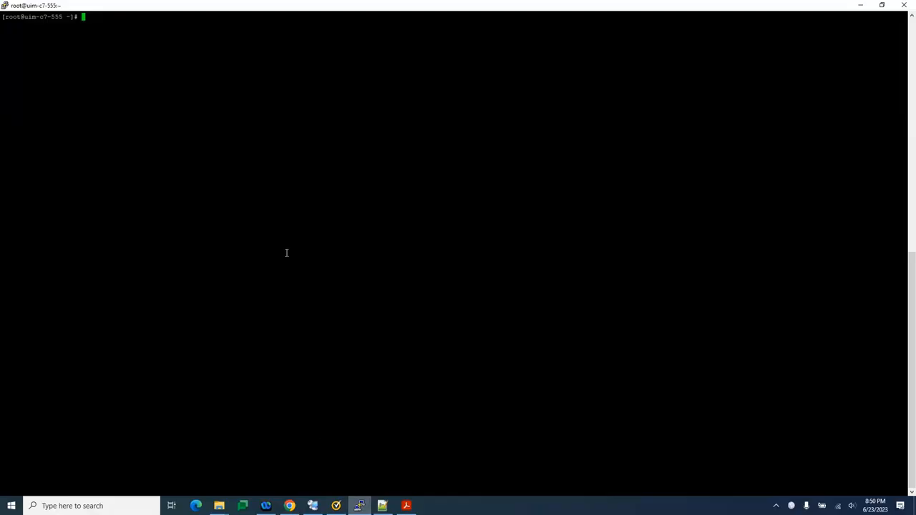
right_click(286, 253)
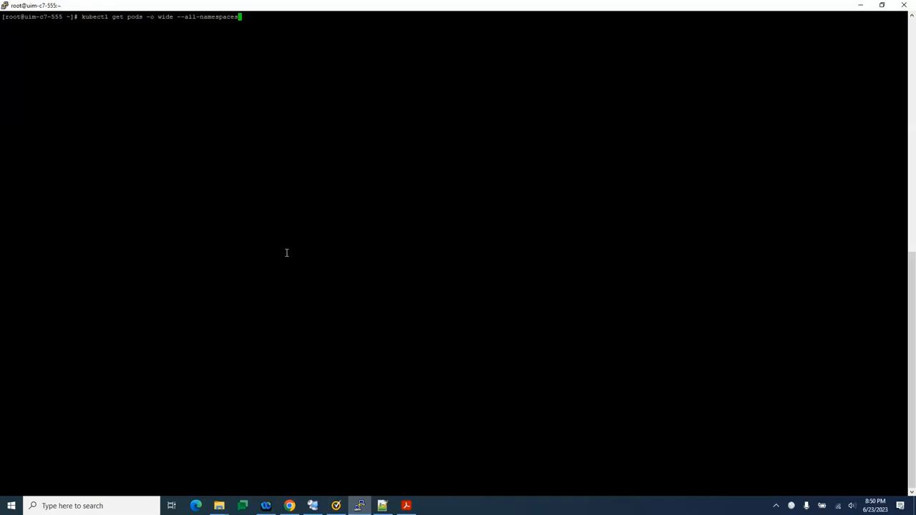
key("Return")
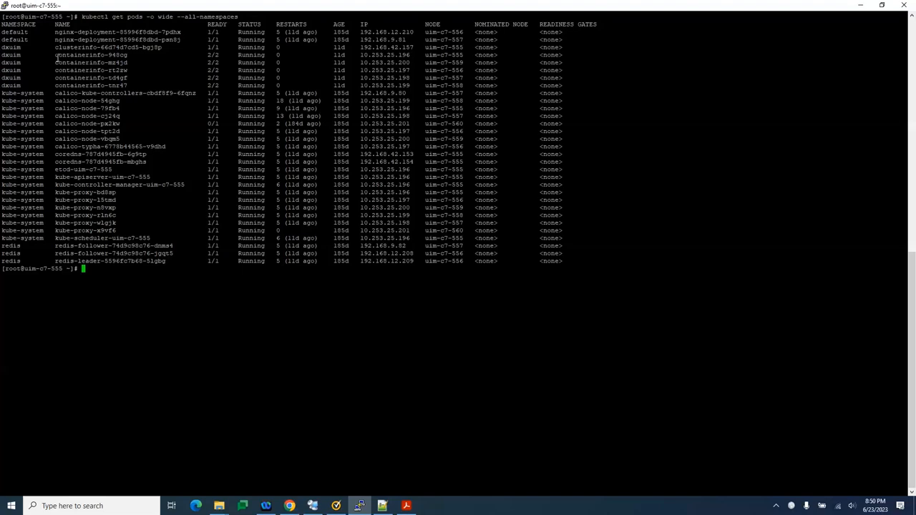
key("Up")
key("Up")
key("Down")
key("ctrl+w")
key("ctrl+w")
key("ctrl+w")
key("ctrl+w")
type("pods -o wide --namespace dxuim")
key("Up")
key("Down")
key("Down")
key("Down")
key("Down")
List the cluster nodes with kubectl get nodes -o wide, and mark the clusterinfo pod's name in the pod list
type("kube")
type("ctl get ")
type("nodes ")
type("--a")
key("BackSpace")
key("BackSpace")
key("BackSpace")
key("BackSpace")
type("-o wide")
key("Return")
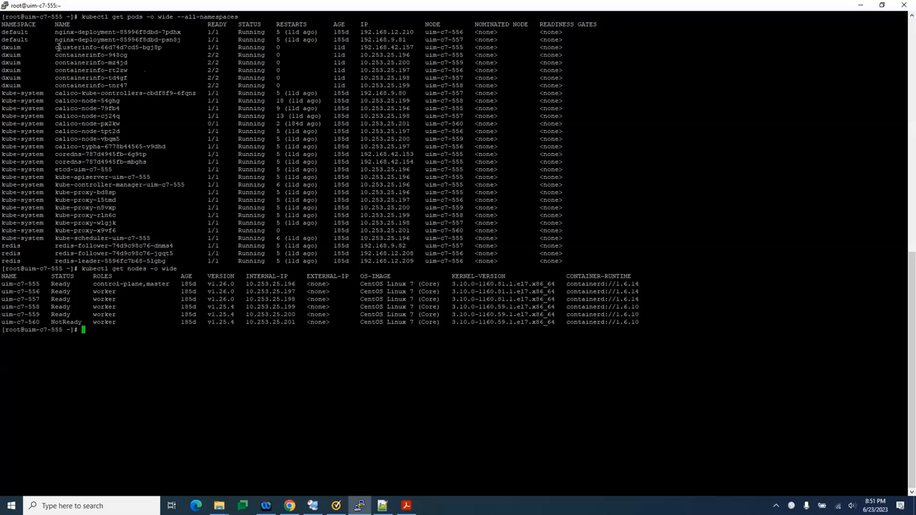
left_click_drag(56, 48, 162, 48)
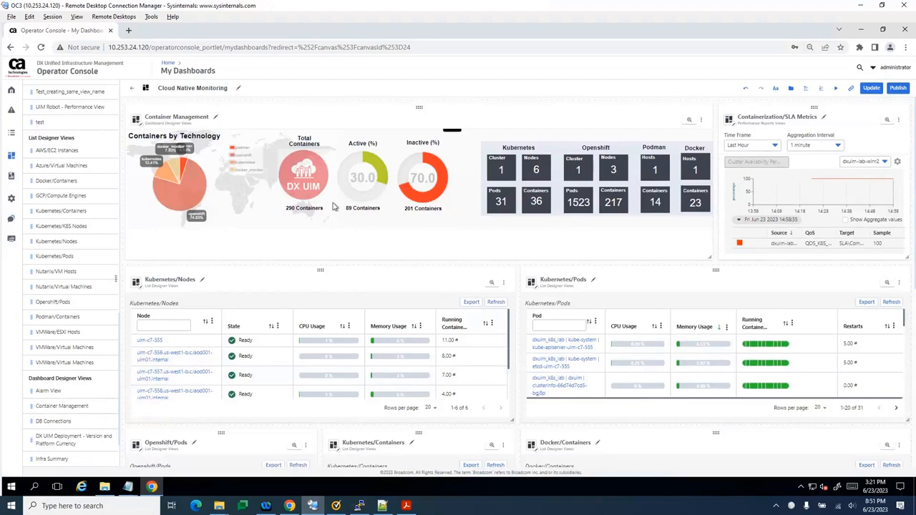
Examine the Cloud Native Monitoring dashboard in the remote Operator Console, including the container summary and the Kubernetes nodes, pods and containers lists
mouse_move(320, 217)
scroll(425, 368, "down", 2)
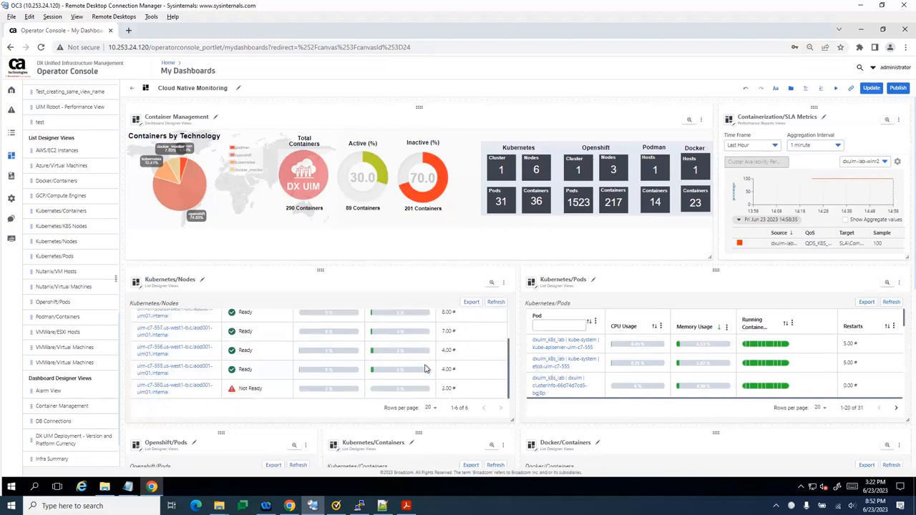
scroll(425, 368, "up", 2)
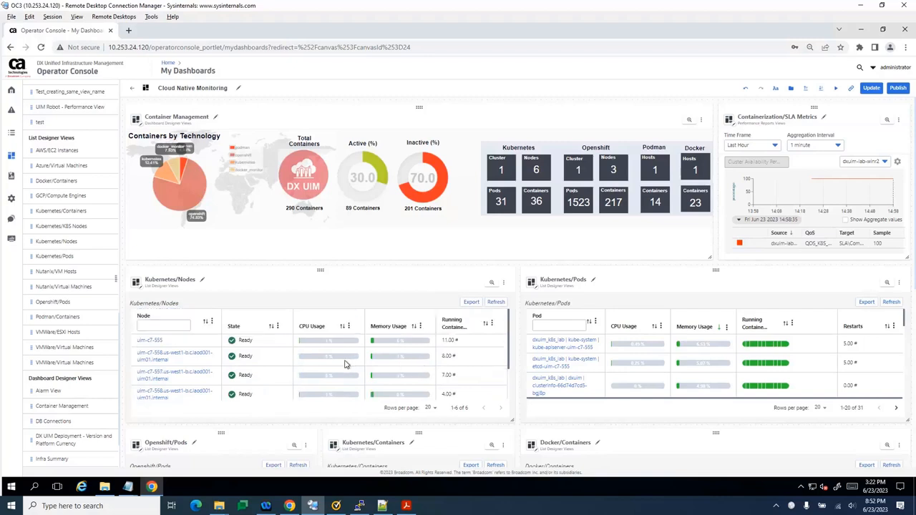
scroll(183, 354, "down", 2)
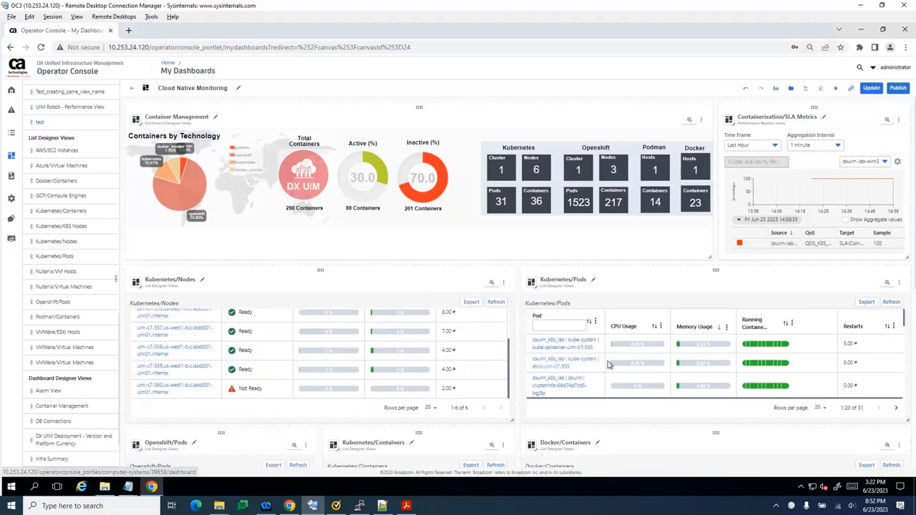
scroll(598, 364, "down", 4)
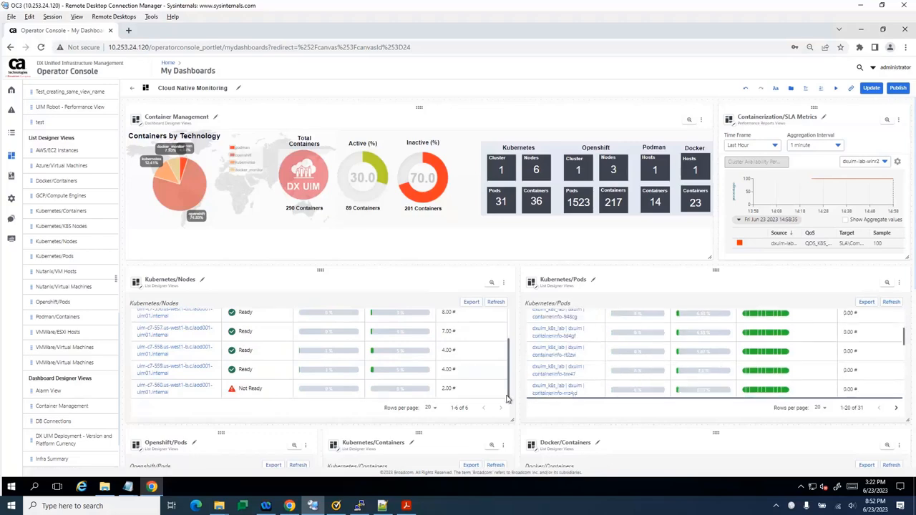
scroll(486, 394, "down", 2)
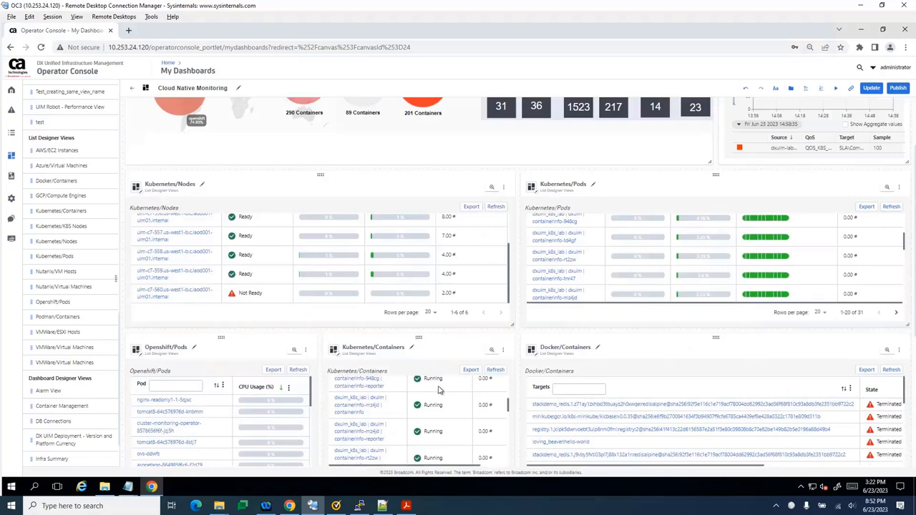
scroll(441, 388, "up", 3)
scroll(470, 356, "up", 2)
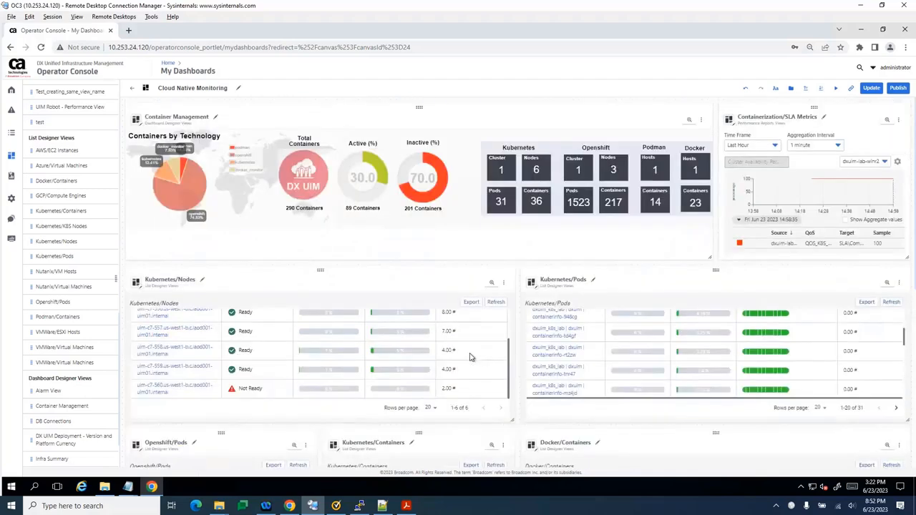
scroll(470, 356, "up", 3)
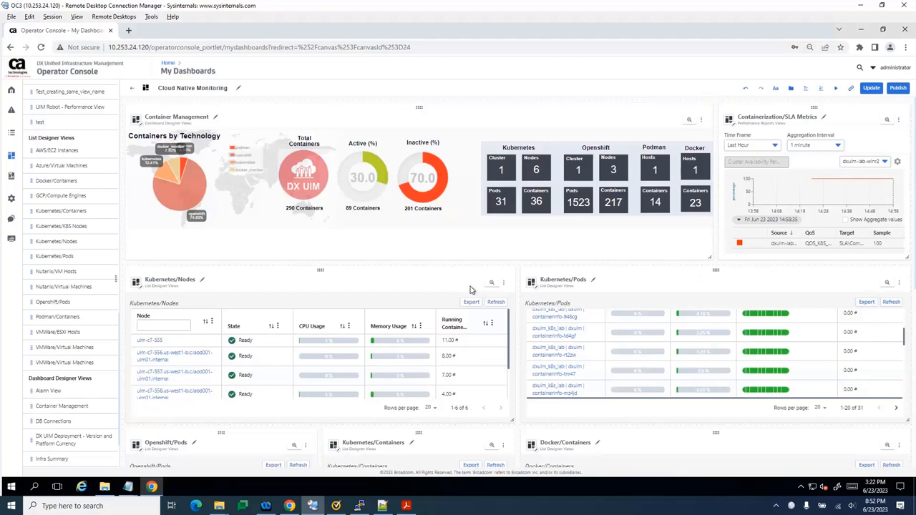
mouse_move(543, 177)
Open the Operator Console at 10.253.9.93 in a new tab, sign in as administrator with the account password, and dismiss the offer to save it
left_click(131, 33)
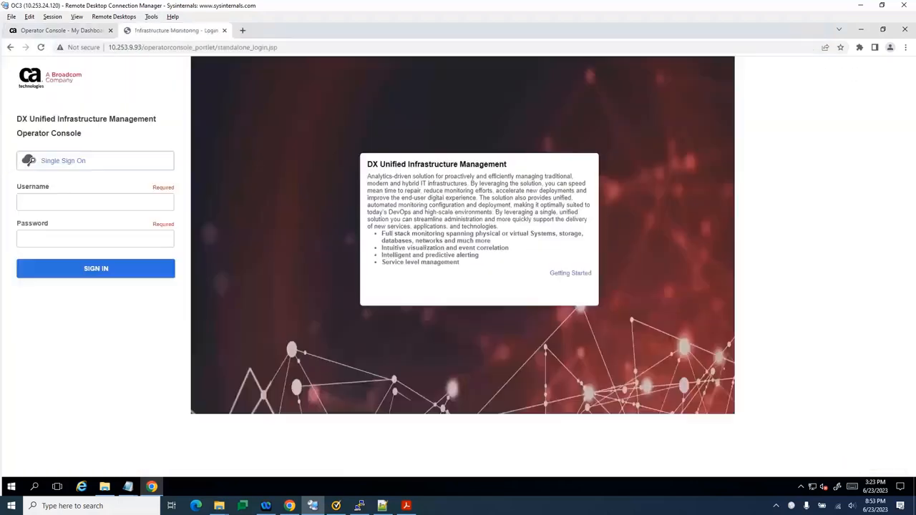
left_click(69, 202)
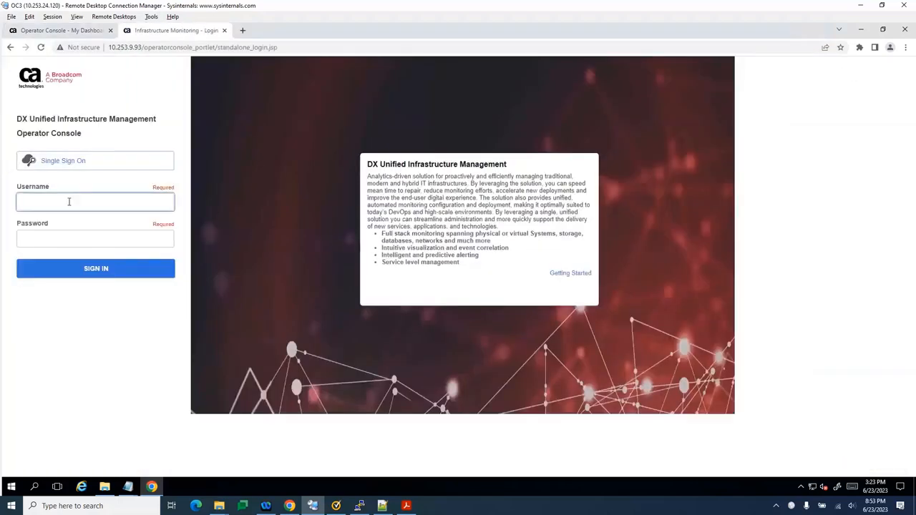
type("administrator")
key("Tab")
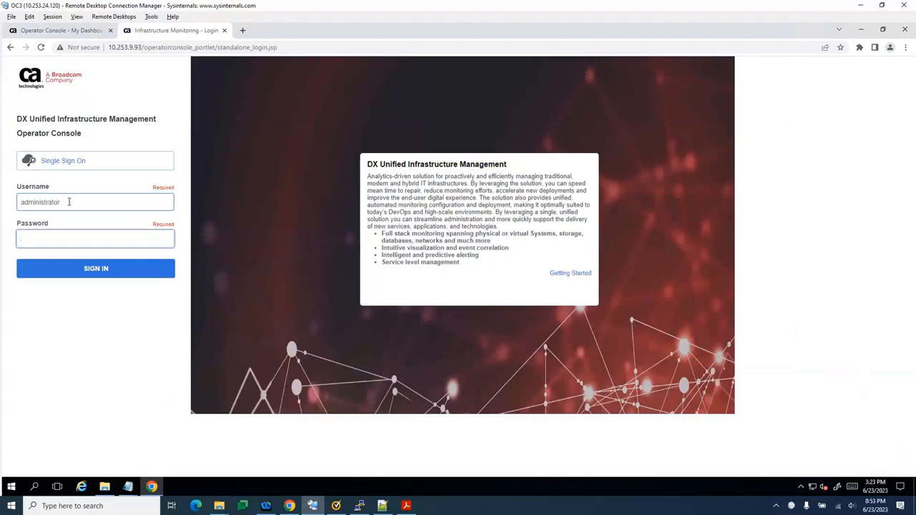
type("******")
key("Return")
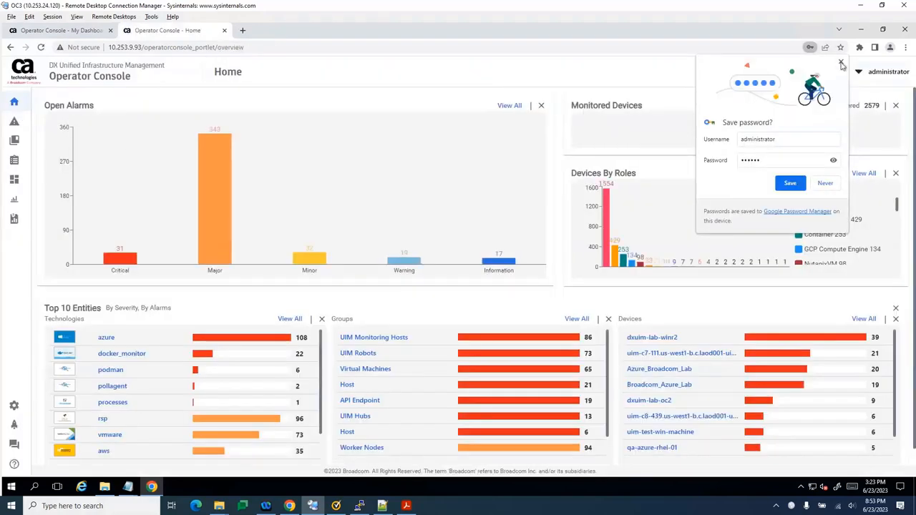
left_click(839, 65)
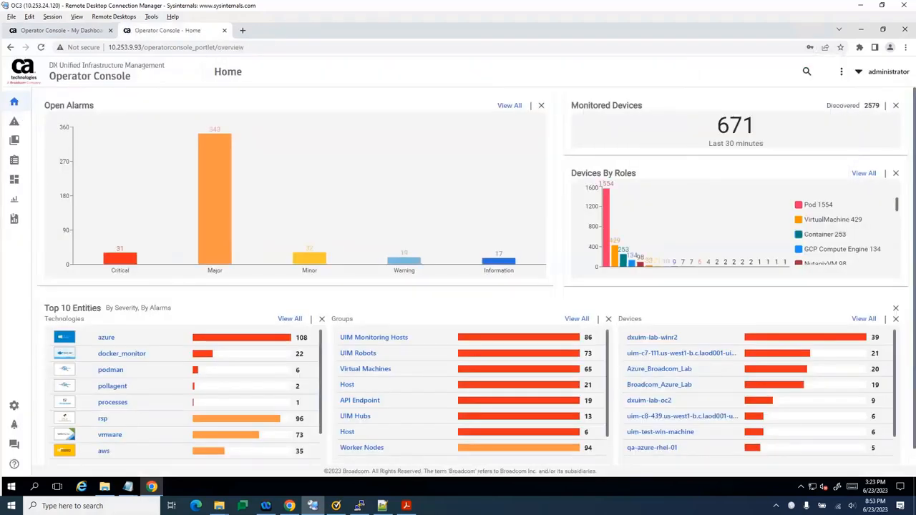
Open the Groups view, expand UIM Monitoring Hosts, and display the device details of dxuim-lab-winr2
mouse_move(76, 164)
left_click(41, 140)
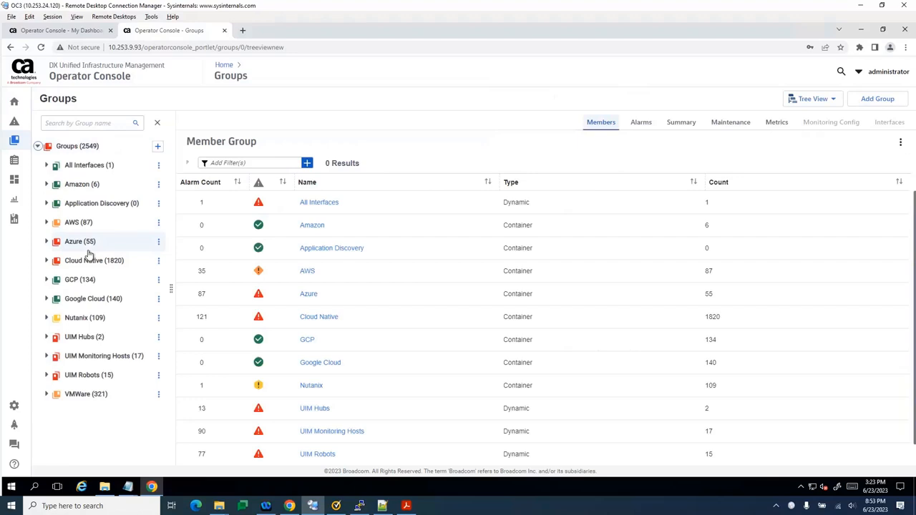
left_click(47, 356)
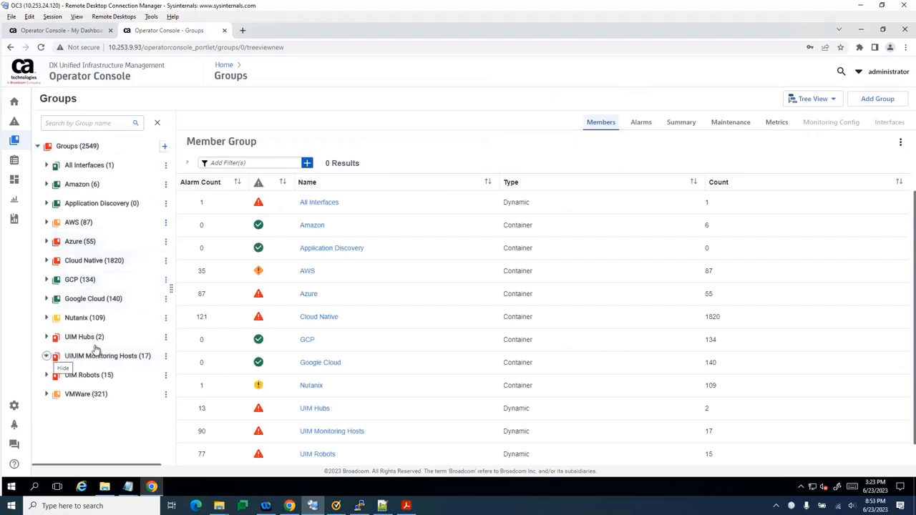
scroll(95, 348, "down", 2)
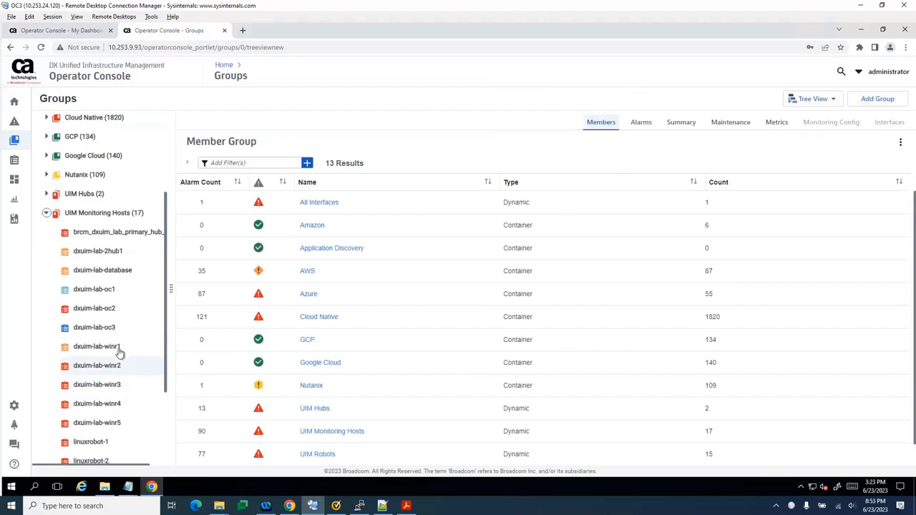
left_click(120, 367)
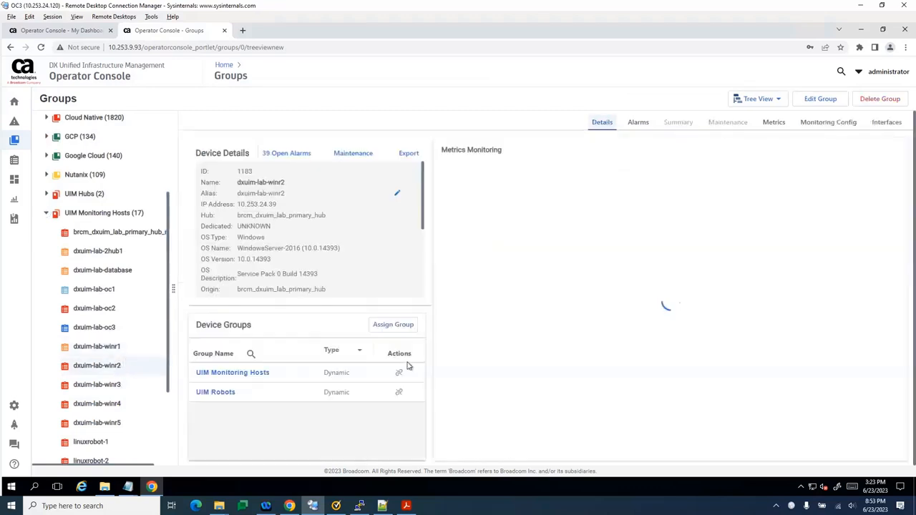
Open the Kubernetes Config profile in dxuim-lab-winr2's monitoring configuration, mark its cluster IP or hostname value, and leave the profile unedited
left_click(814, 125)
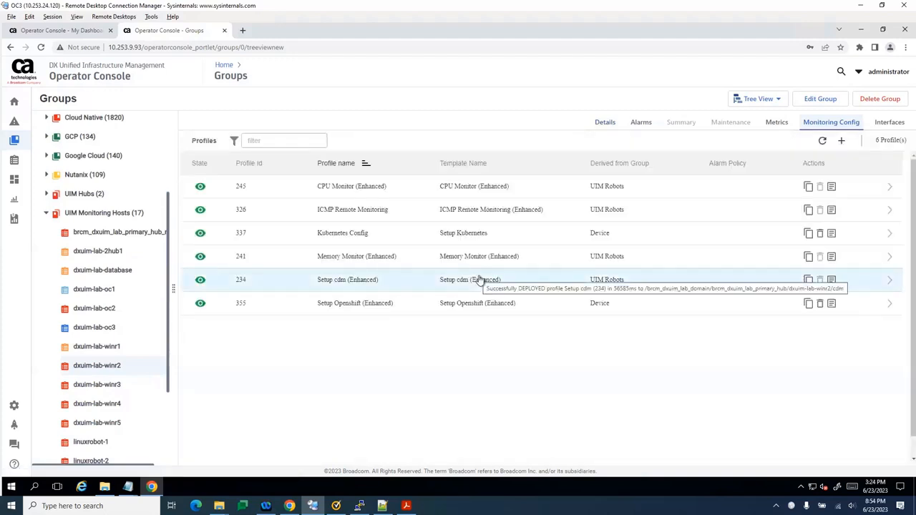
left_click(473, 242)
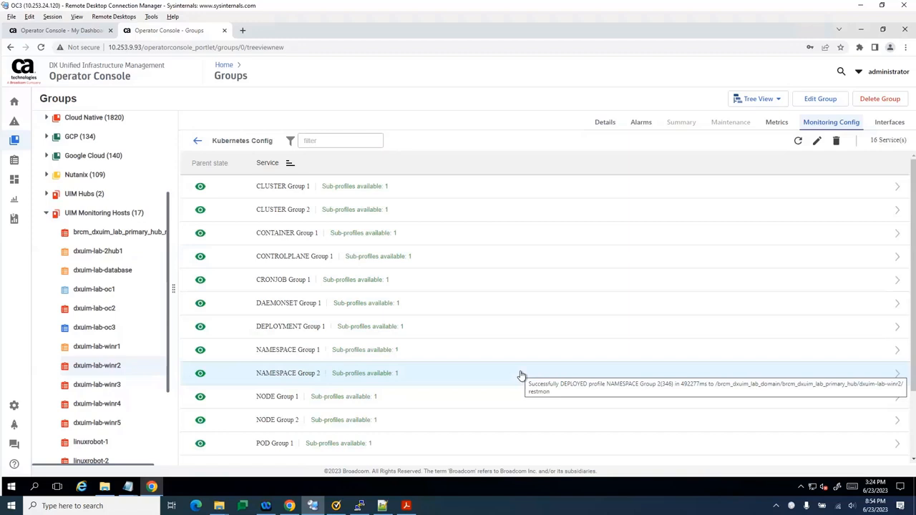
left_click(816, 141)
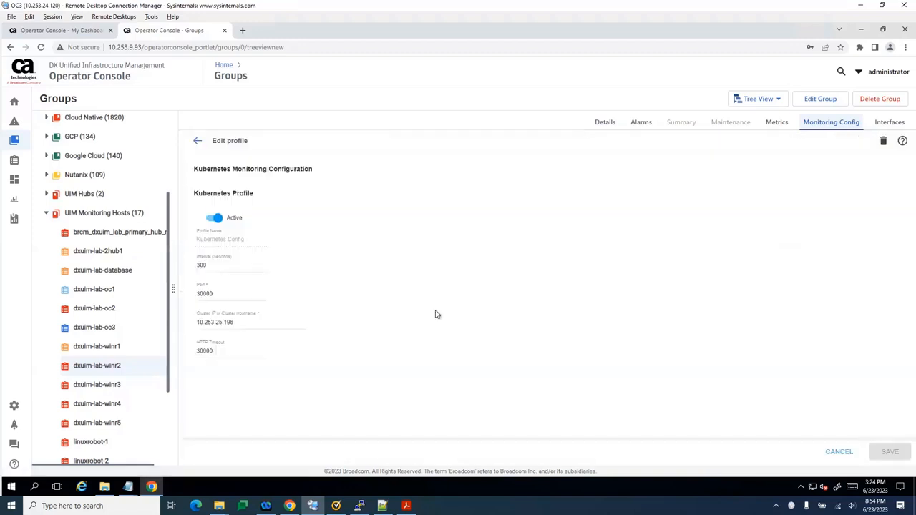
triple_click(192, 322)
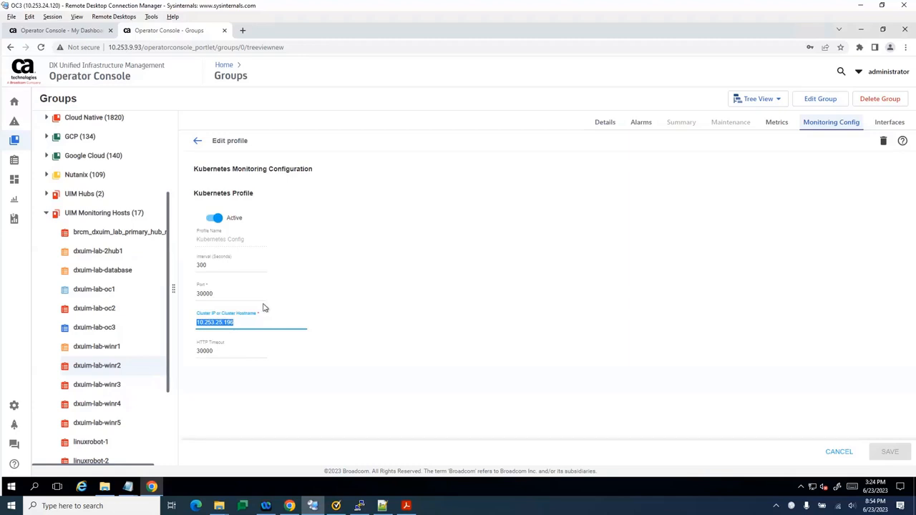
left_click(197, 142)
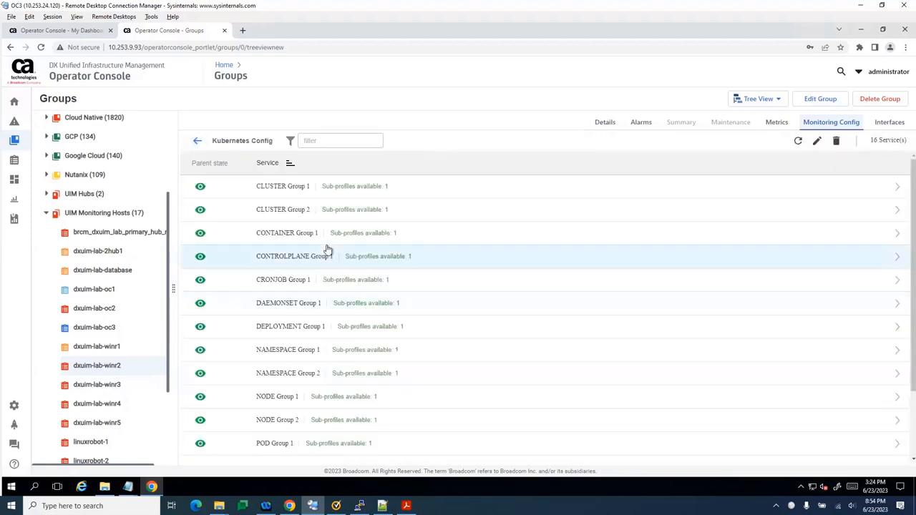
Look through the Kubernetes Config services, open the CLUSTER Group 1 sub-profile, and examine its metric collection and baseline settings
scroll(327, 248, "down", 1)
scroll(326, 248, "down", 1)
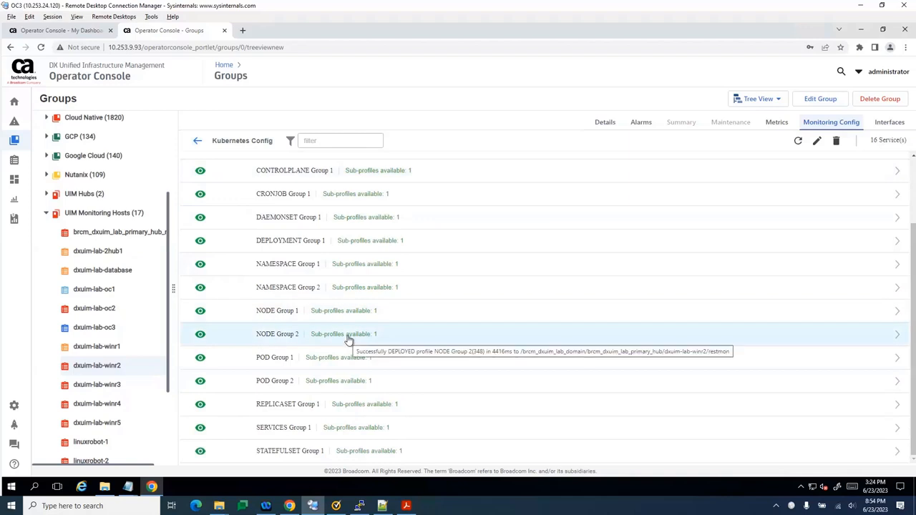
scroll(349, 340, "up", 2)
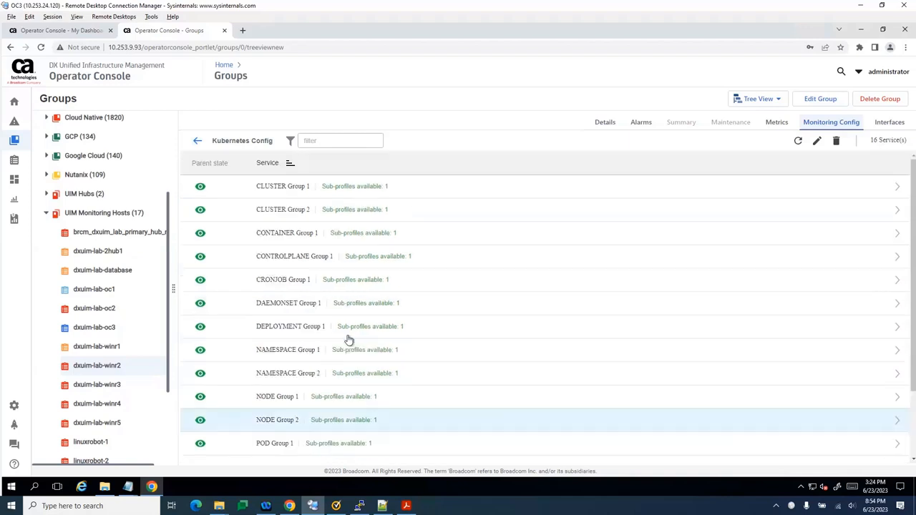
left_click(295, 189)
left_click(261, 190)
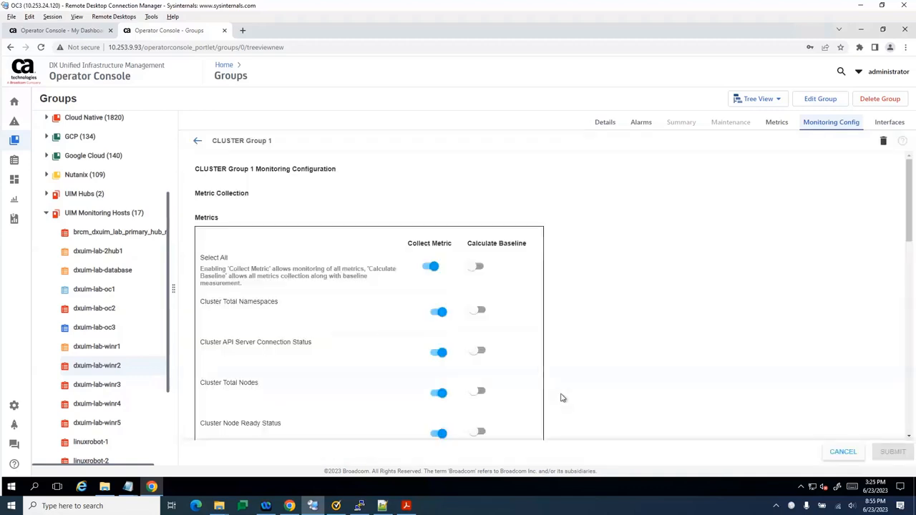
scroll(562, 397, "down", 2)
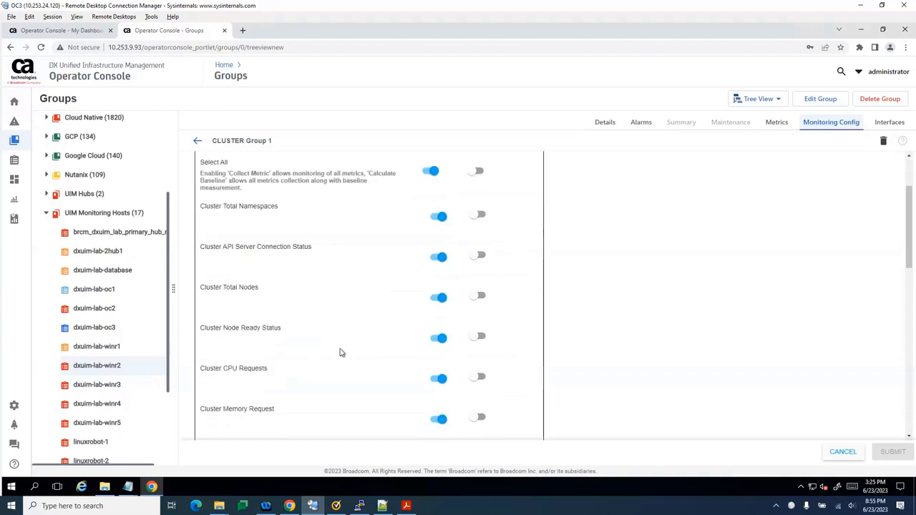
scroll(340, 353, "down", 2)
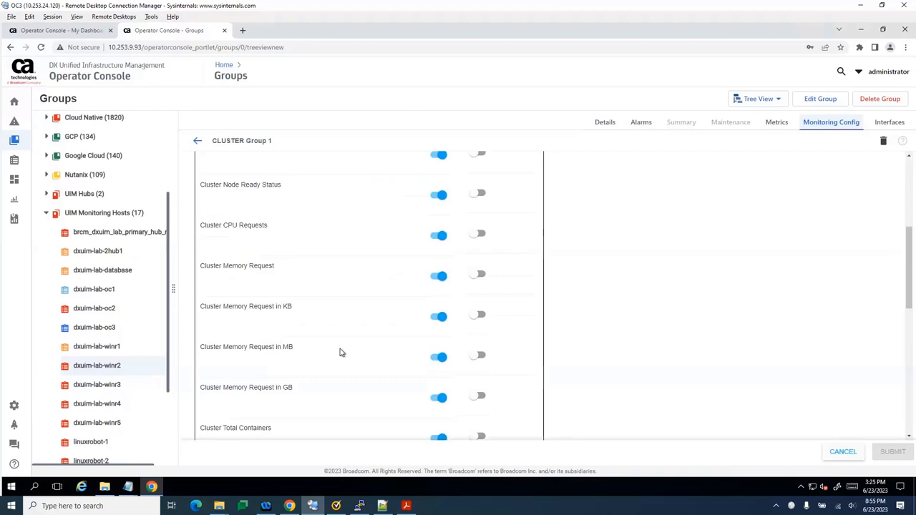
scroll(341, 353, "down", 3)
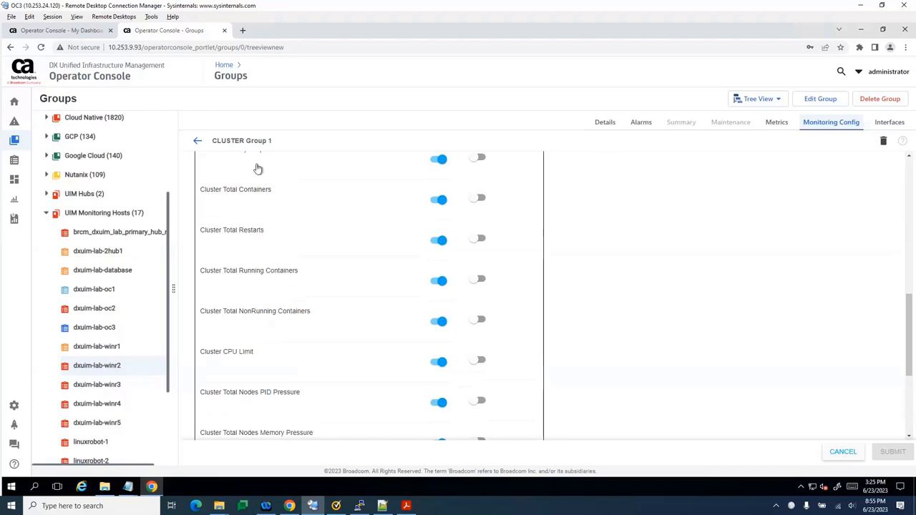
Return from CLUSTER Group 1 to the Kubernetes Config service list and review the namespace, node, pod and remaining groups
left_click(198, 141)
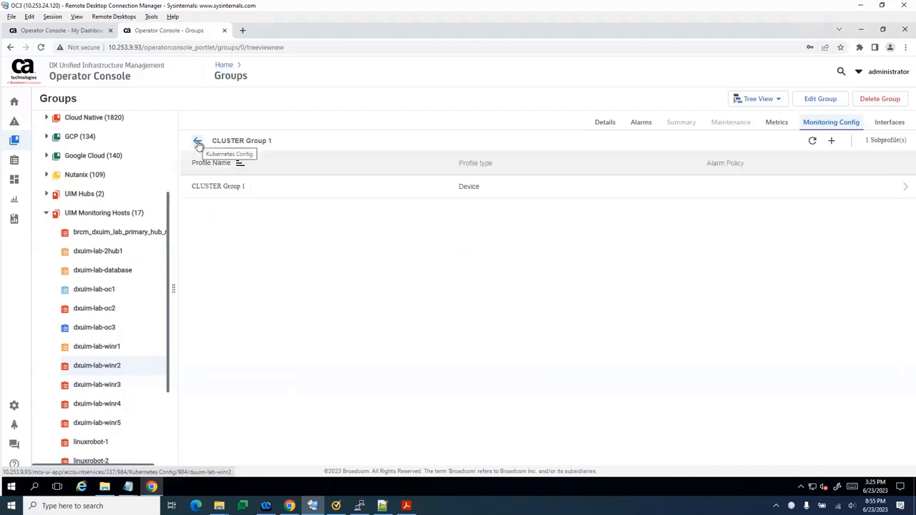
left_click(197, 142)
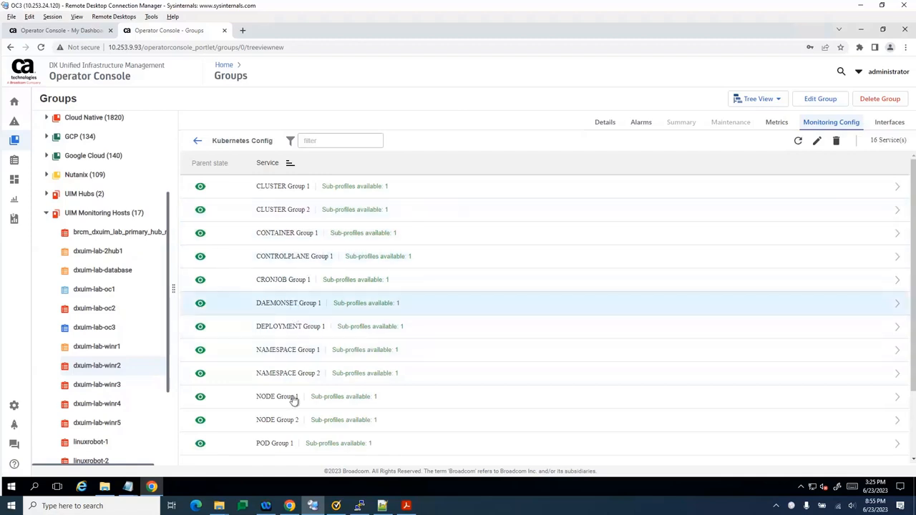
scroll(293, 401, "down", 2)
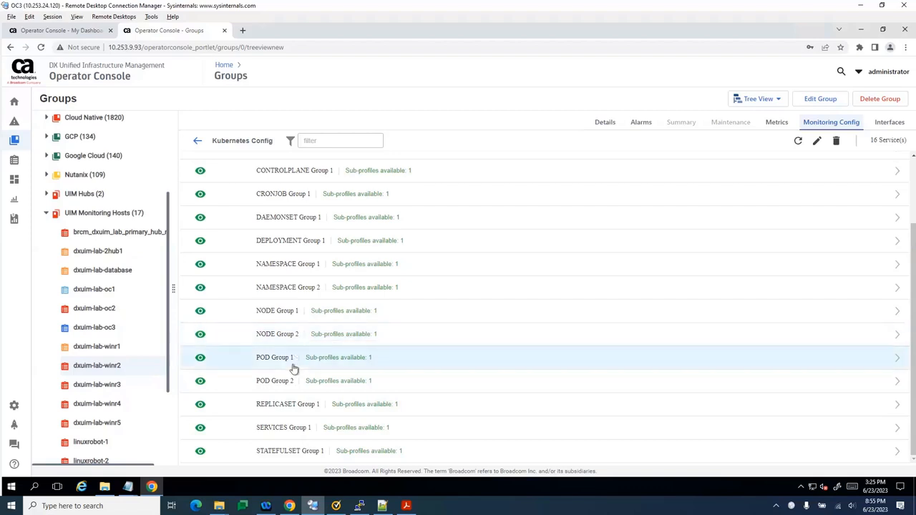
scroll(304, 378, "up", 3)
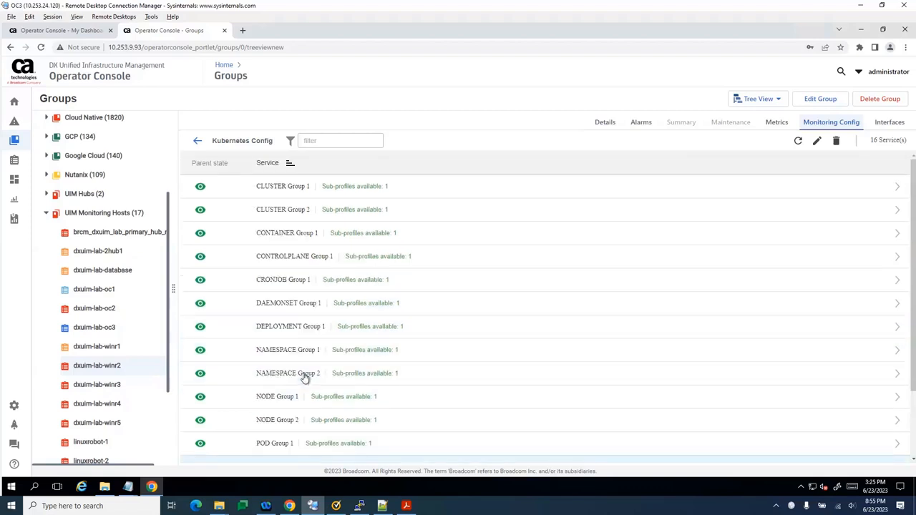